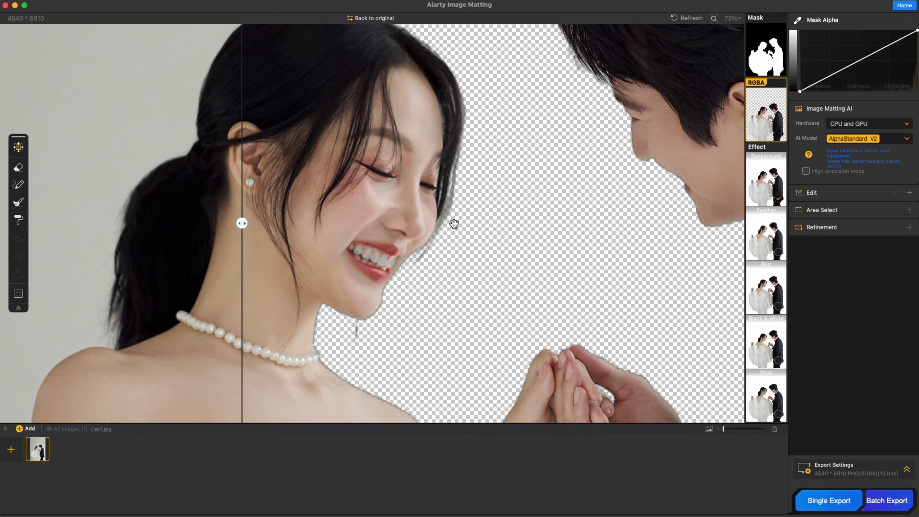
- Show the whole couple cutout with the Background effect and place the comparison divider just outside the photo
scroll(455, 222, "down", 5)
left_click_drag(242, 229, 270, 261)
scroll(376, 271, "down", 3)
scroll(377, 270, "down", 3)
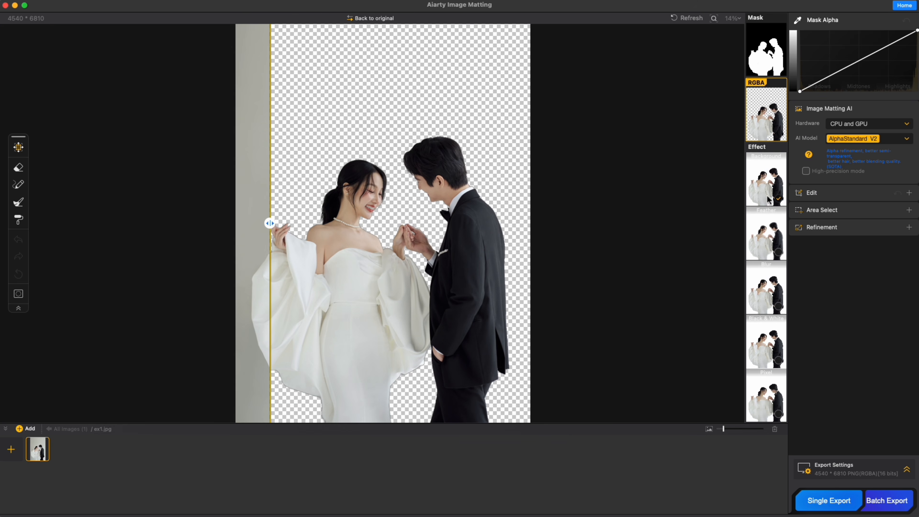
left_click(773, 188)
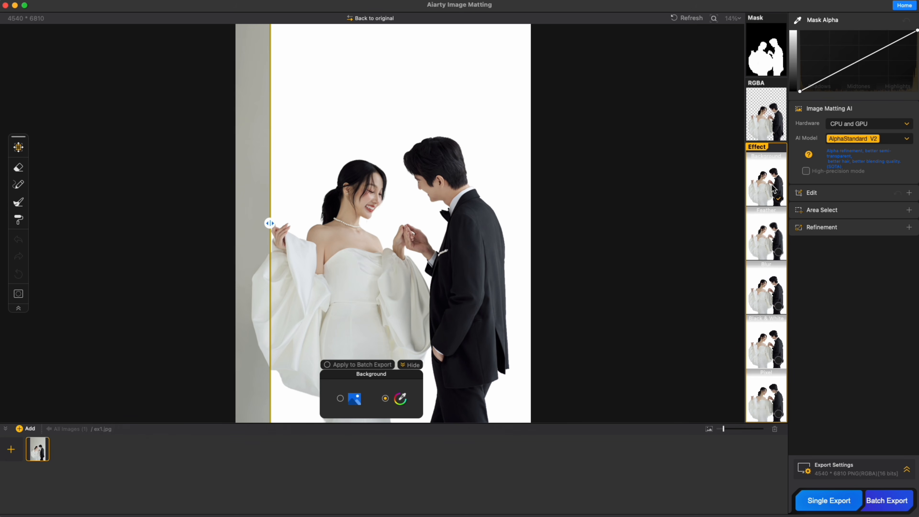
left_click_drag(270, 224, 230, 223)
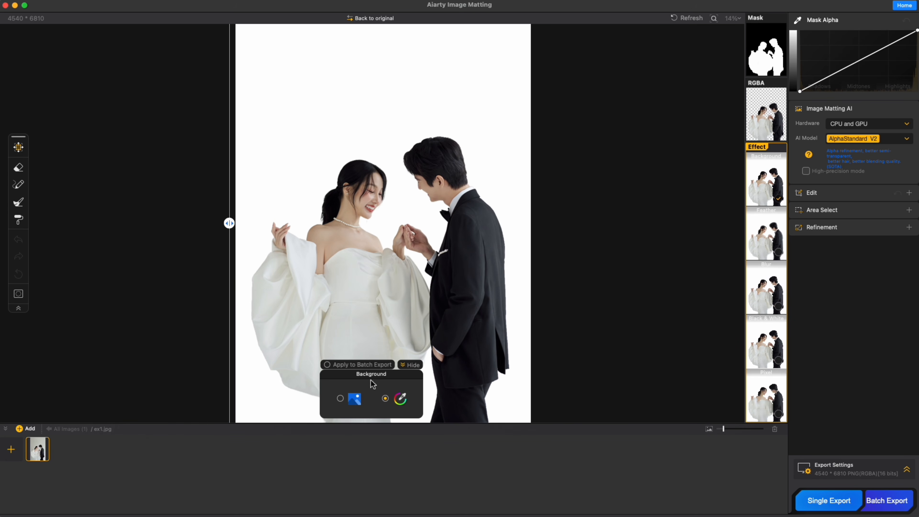
- Fill the background behind the couple with solid green, RGB 0, 230, 118
left_click(401, 398)
left_click(412, 168)
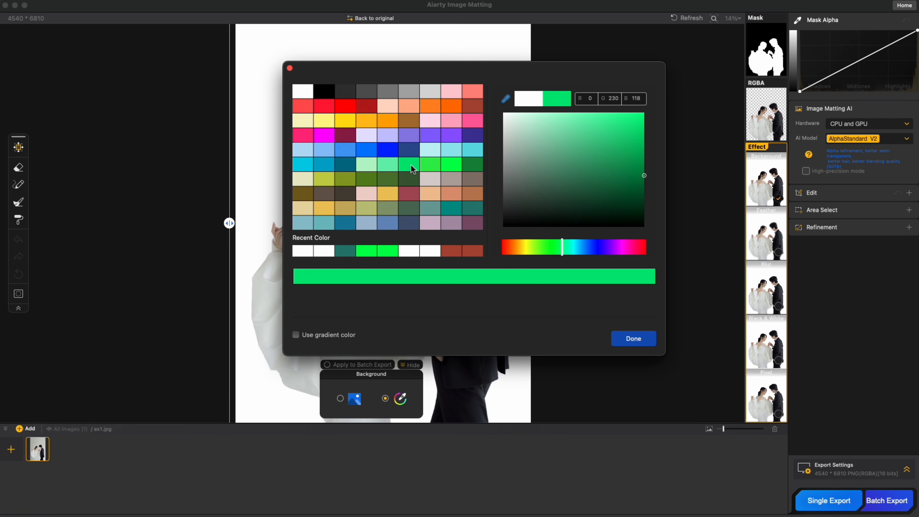
left_click(633, 339)
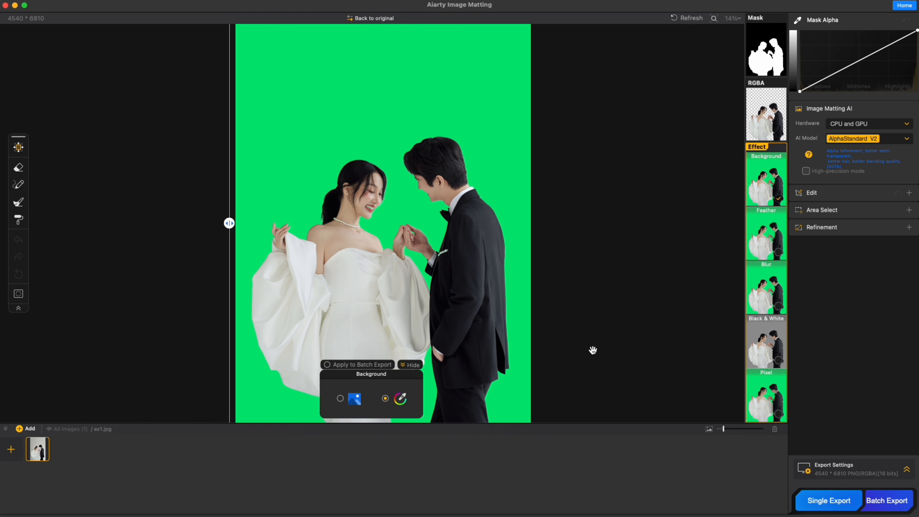
- Replace the background with the white arch image from the history and shrink the couple to fit inside the arch
left_click(355, 400)
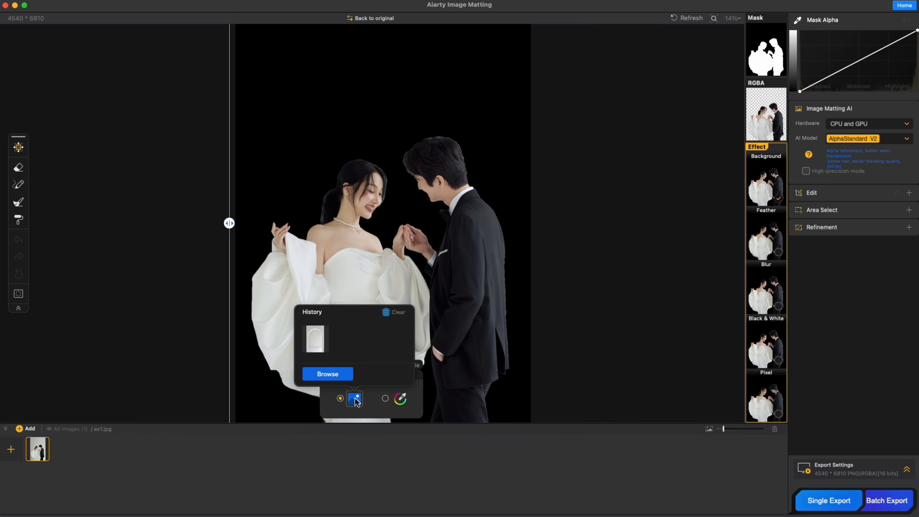
left_click(318, 347)
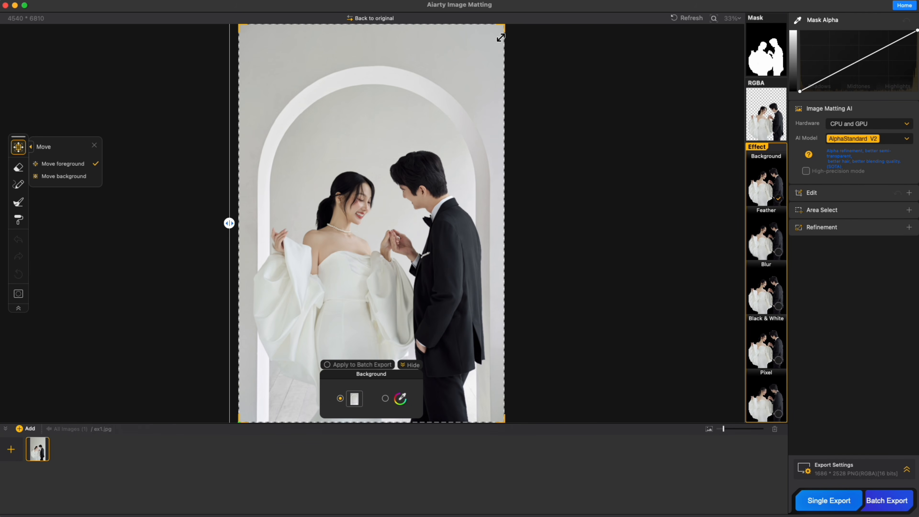
left_click_drag(504, 26, 478, 87)
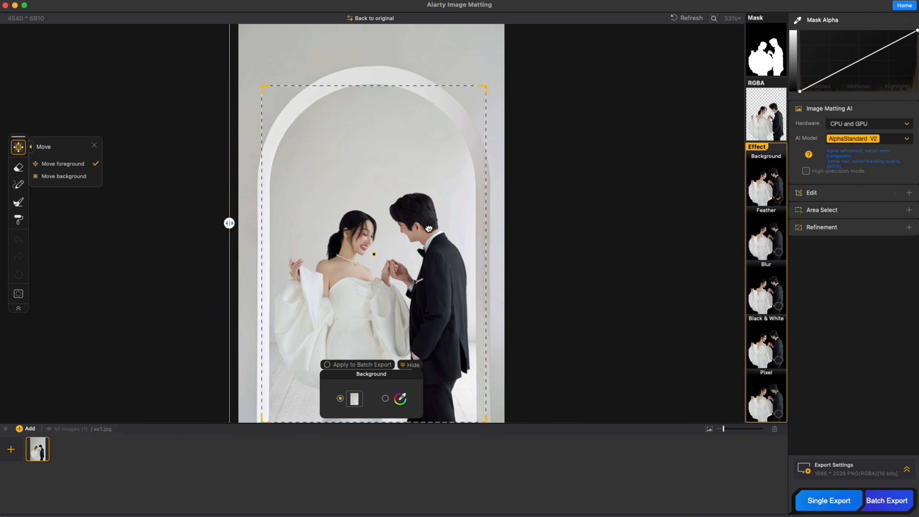
scroll(356, 241, "up", 5)
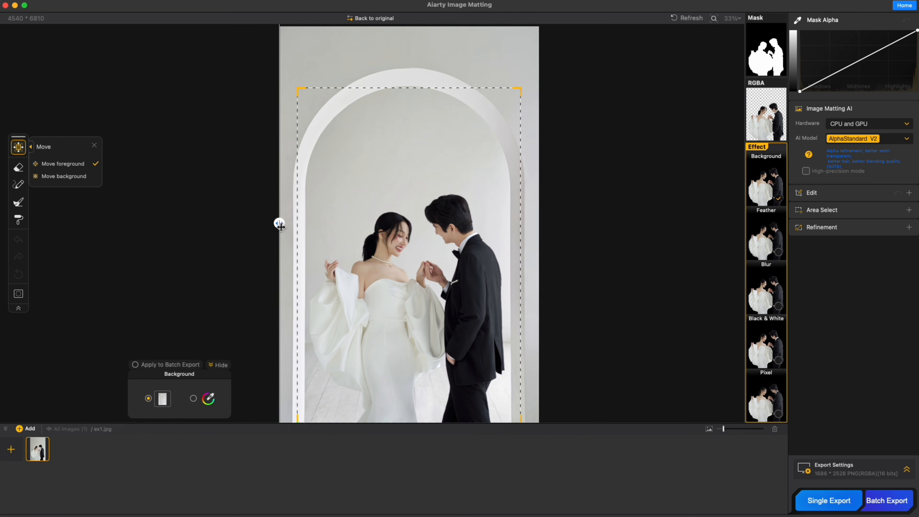
left_click_drag(279, 224, 287, 272)
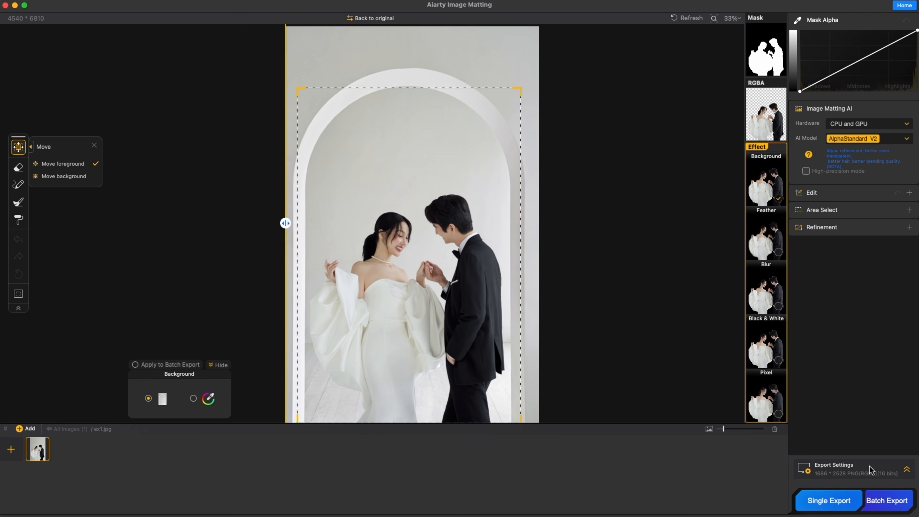
- Set the export format to PNG (RGBA)[16 bits] and export this single image
left_click(887, 471)
left_click(846, 436)
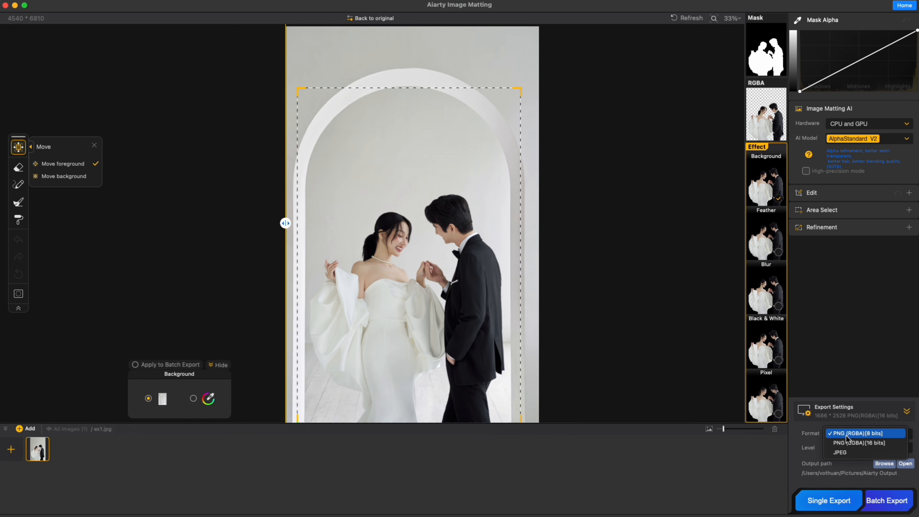
left_click(849, 445)
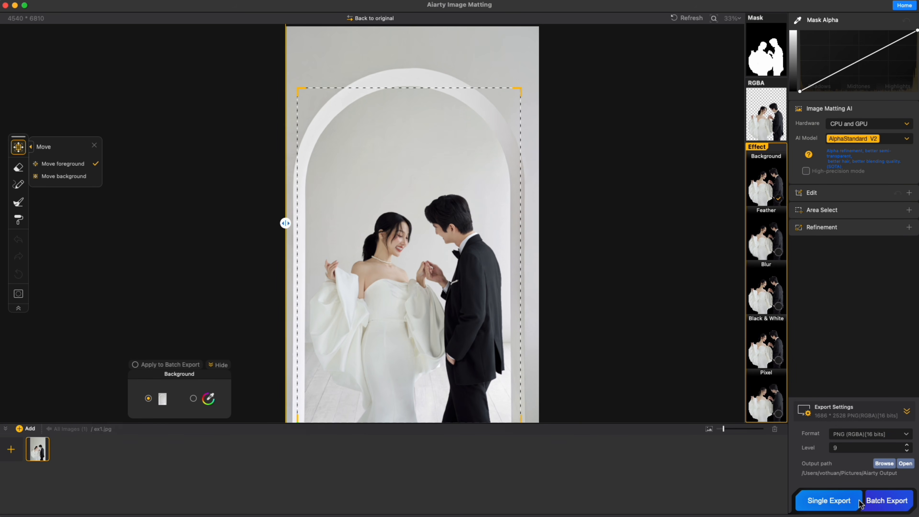
left_click(850, 506)
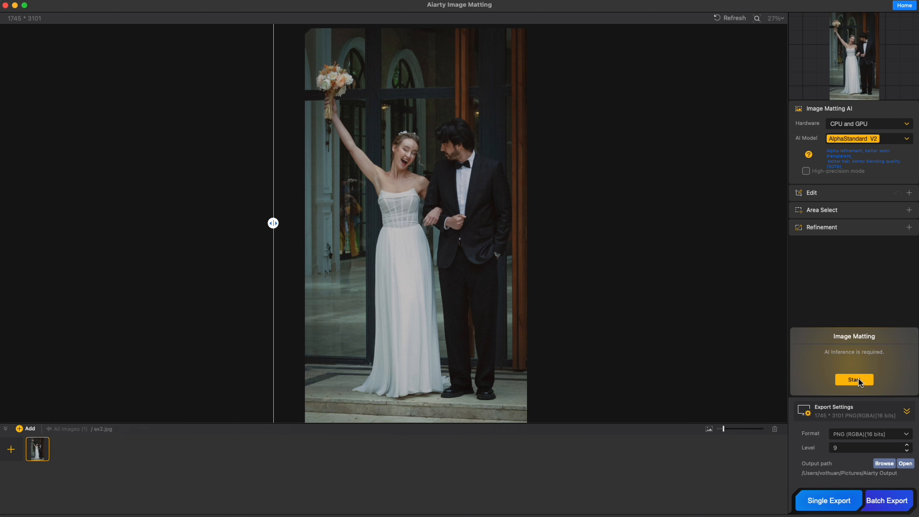
- Run the AI matting on ex2.jpg and check the cutout edges around the bride and groom
left_click(859, 380)
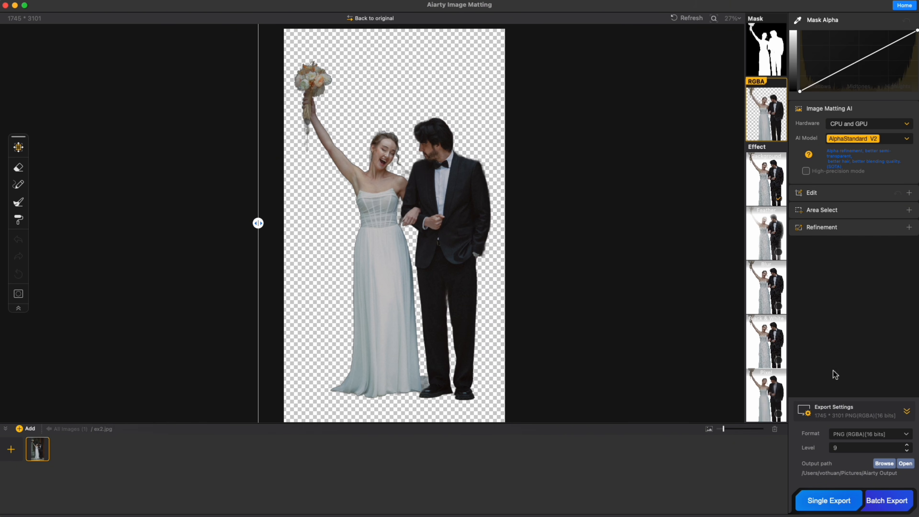
scroll(345, 135, "up", 5)
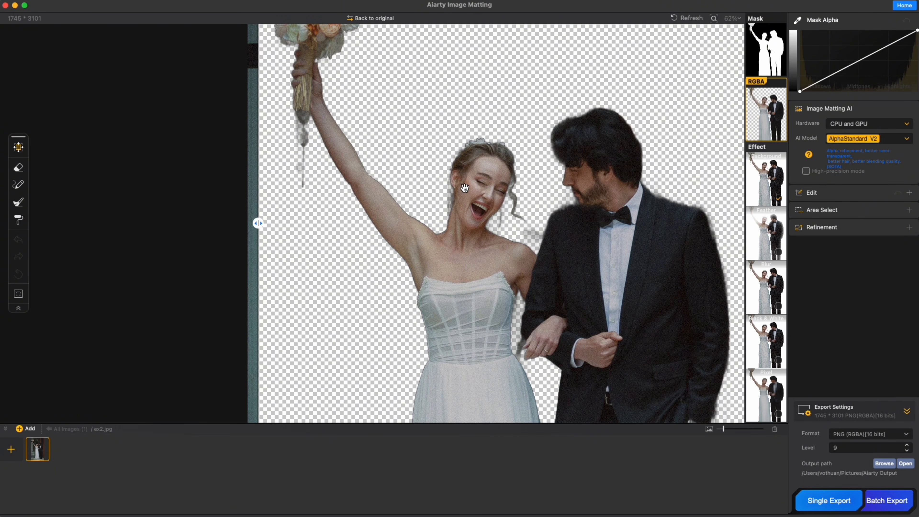
scroll(466, 188, "down", 5)
- Place the dark studio image from the history behind the couple and shift the foreground slightly down and to the right
left_click(766, 174)
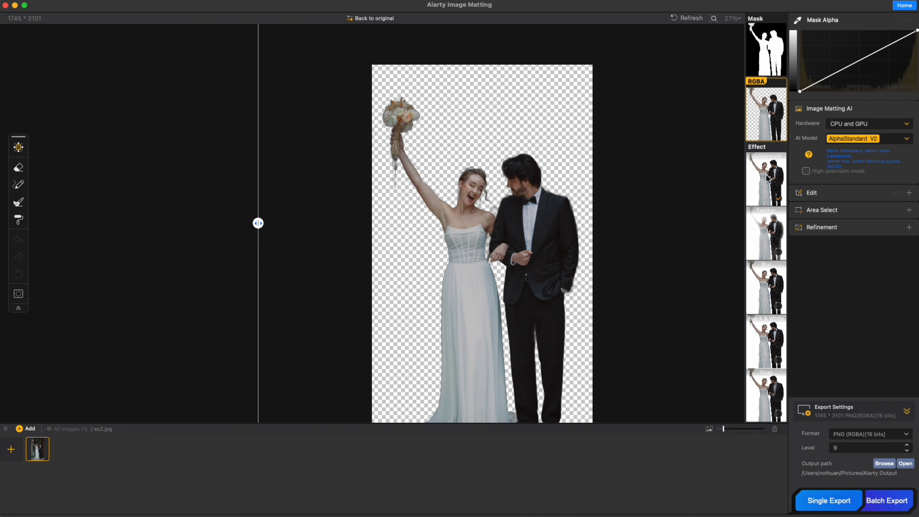
left_click(349, 399)
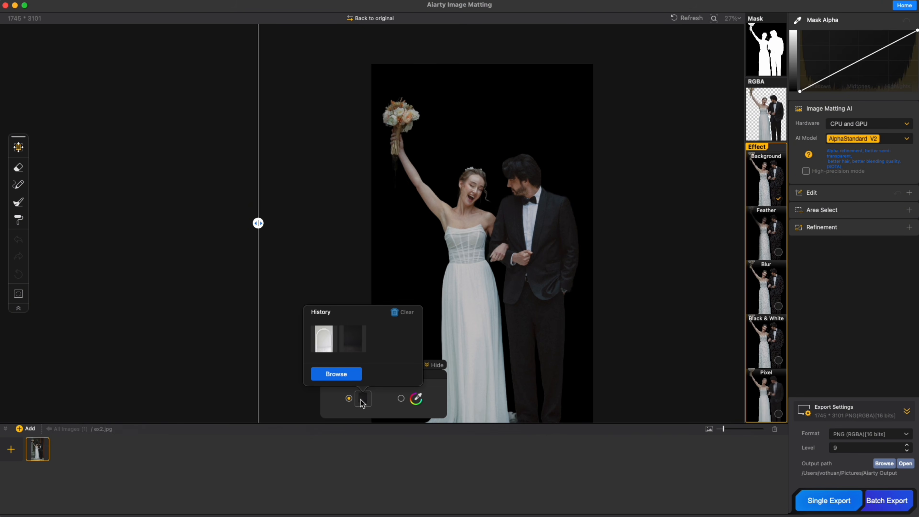
left_click(353, 345)
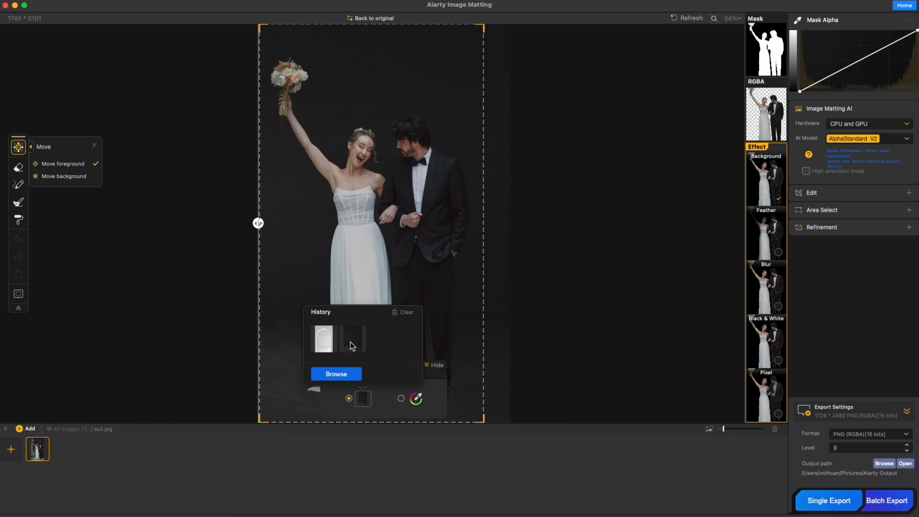
left_click(516, 297)
mouse_move(423, 303)
left_mouse_down()
mouse_move(446, 303)
mouse_move(431, 312)
left_mouse_up()
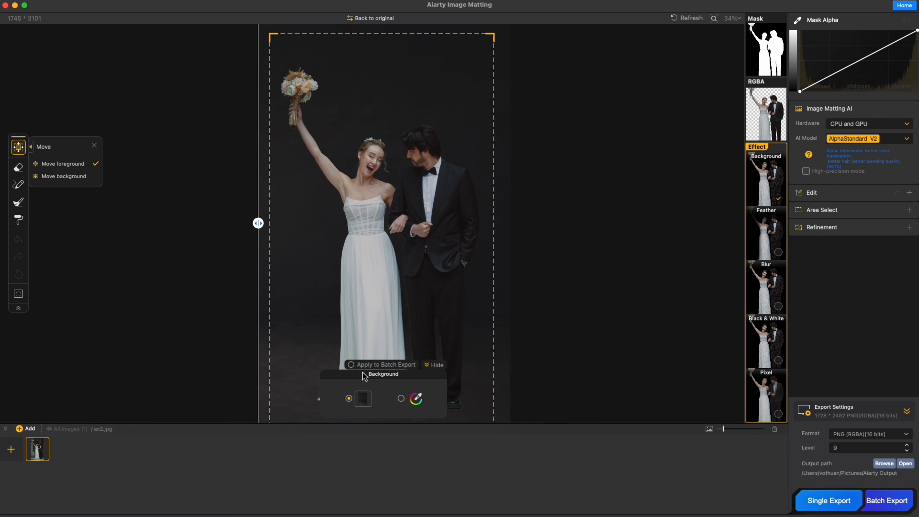
left_click_drag(364, 377, 105, 373)
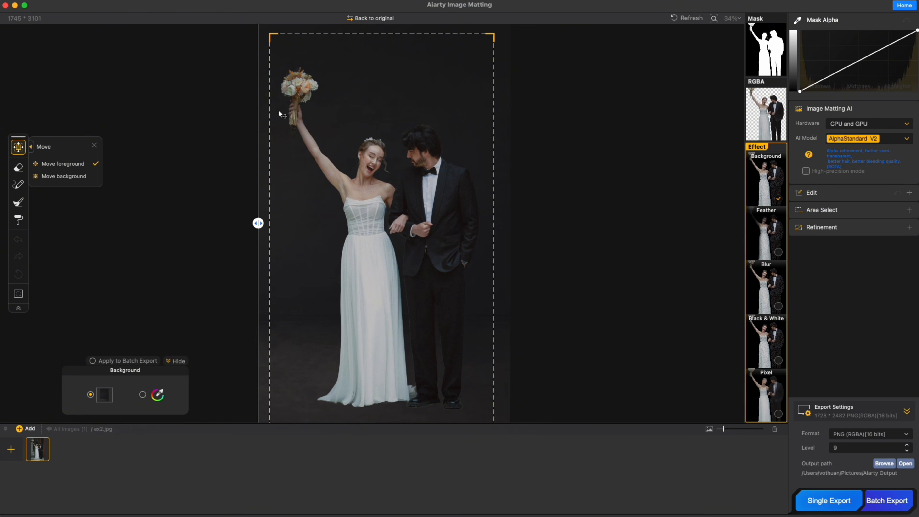
- Compare the bride's face and hair with the original, and retouch the mask beside her ear with a short Brush stroke
scroll(282, 115, "up", 10)
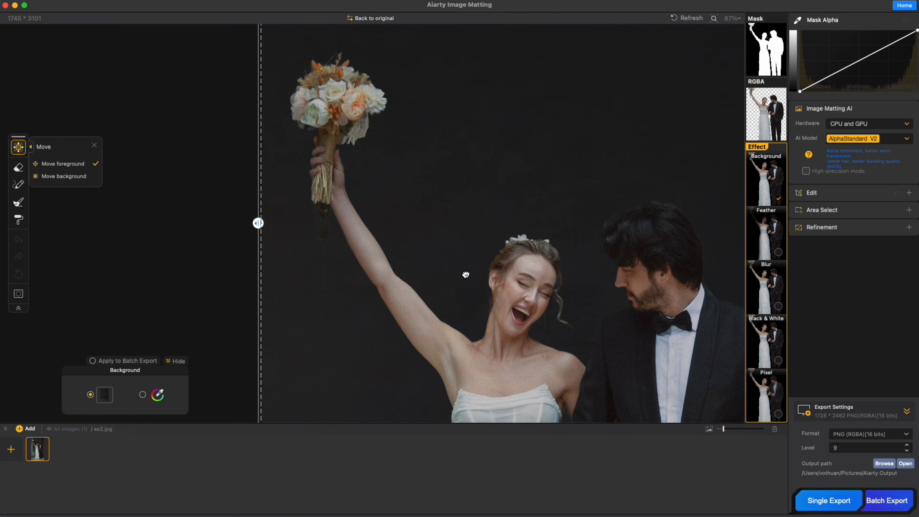
left_click_drag(466, 274, 288, 186)
mouse_move(258, 223)
left_mouse_down()
mouse_move(635, 247)
mouse_move(271, 229)
left_mouse_up()
scroll(318, 165, "up", 8)
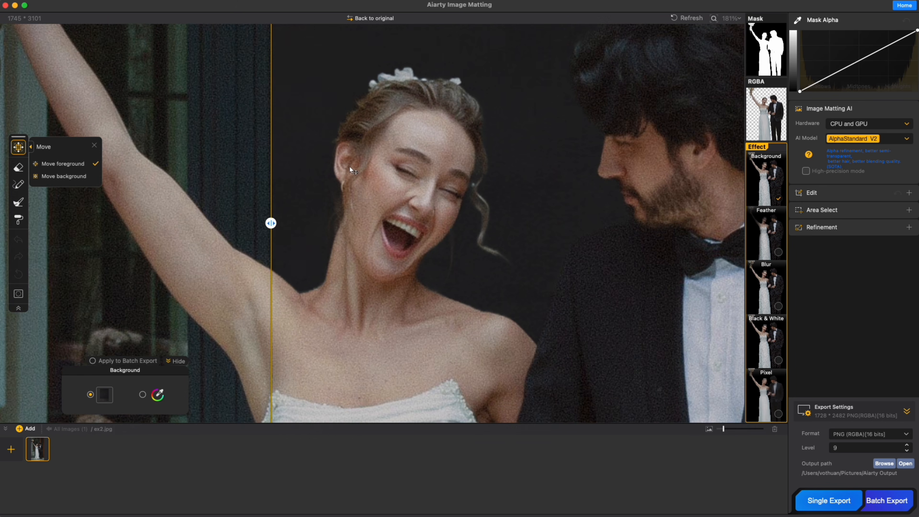
left_click_drag(349, 169, 345, 183)
left_click_drag(271, 223, 237, 239)
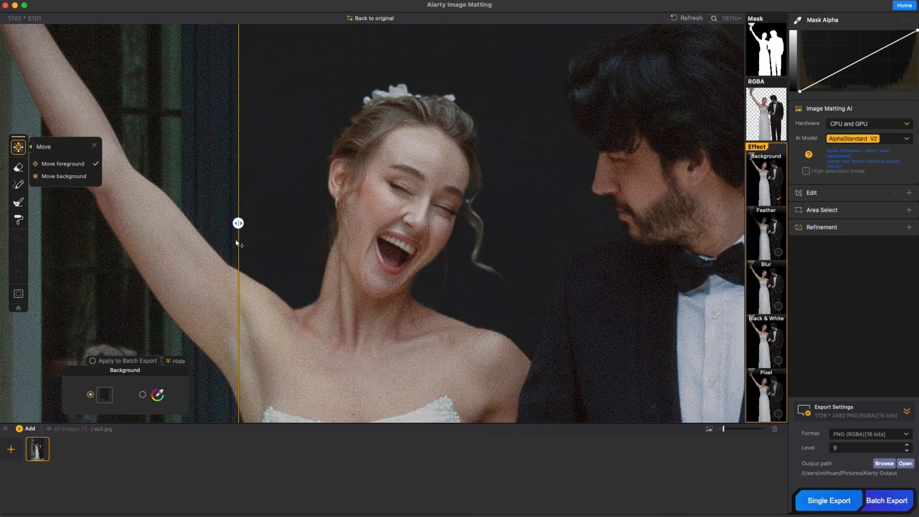
left_click(19, 185)
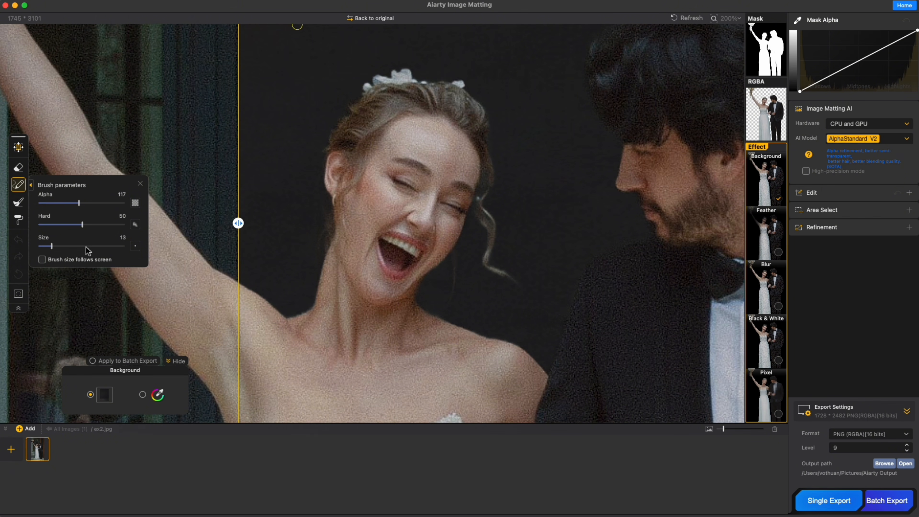
left_click_drag(326, 177, 326, 169)
scroll(467, 247, "up", 4)
scroll(421, 213, "down", 3)
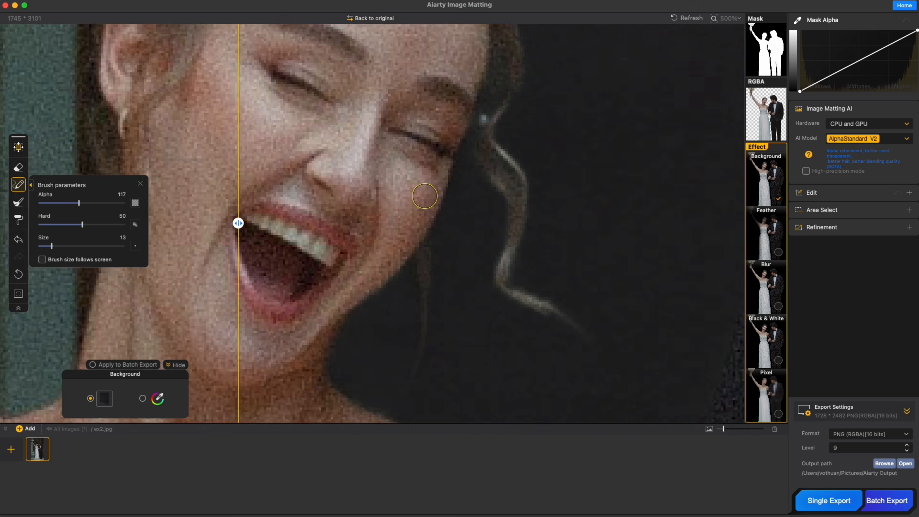
- Select the Dodge tool with a size of 22 for the area between the bride's waist and hand
scroll(469, 91, "down", 5)
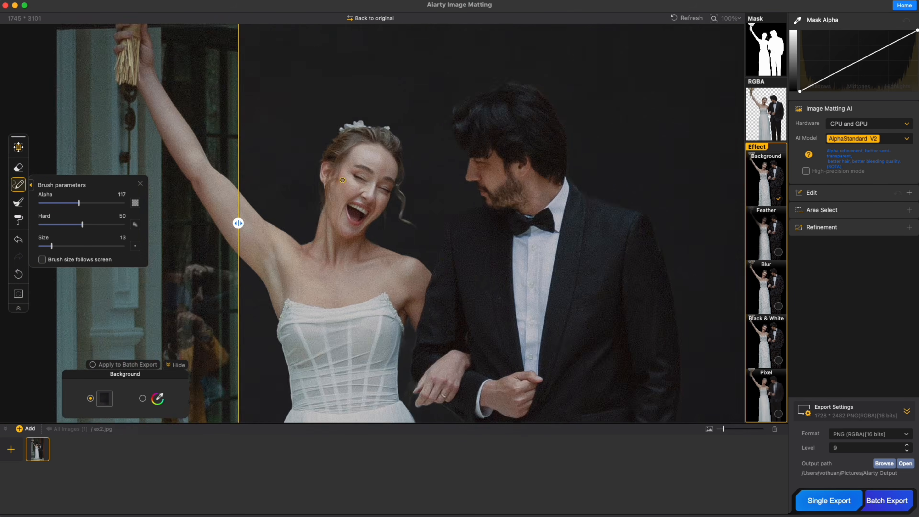
scroll(363, 242, "up", 5)
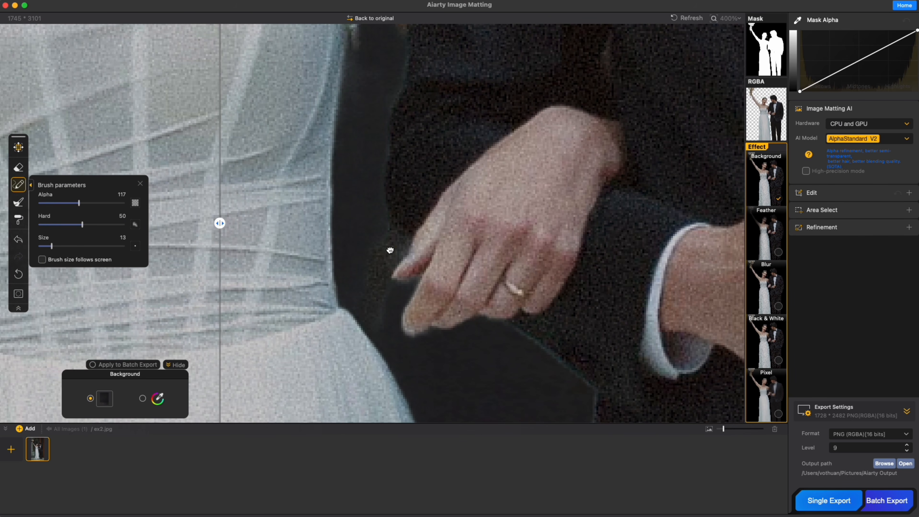
left_click(19, 204)
key("bracketleft")
key("bracketleft")
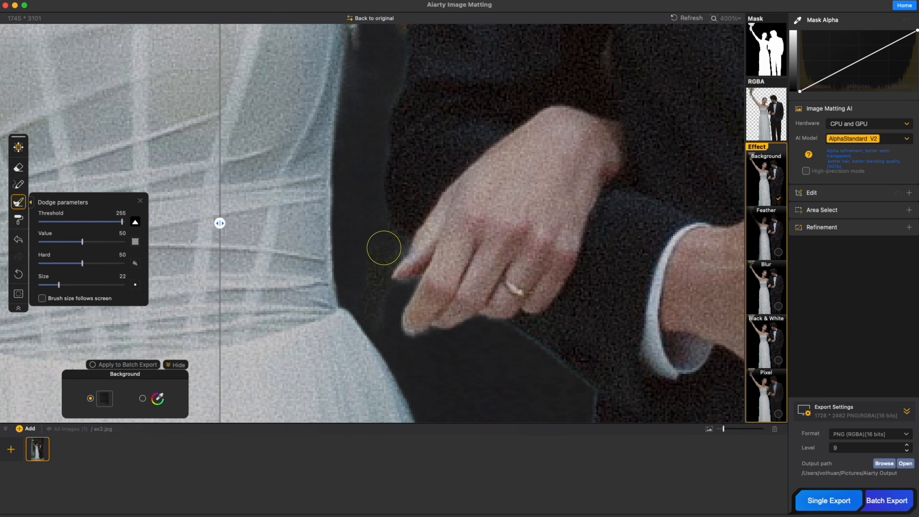
- Dodge along the faint ribbon hanging below the bouquet with a size of 29, and compare the whole image with the original
scroll(367, 290, "down", 4)
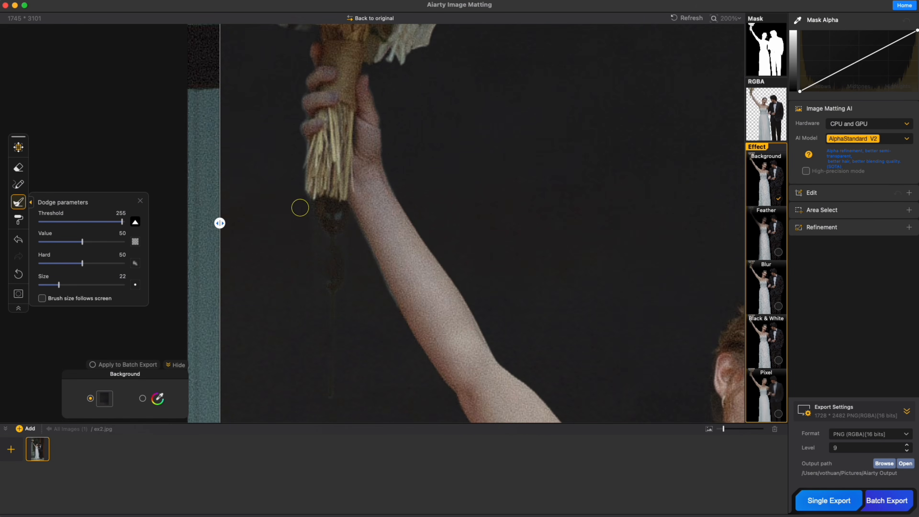
scroll(349, 276, "down", 2)
key("bracketright")
key("bracketright")
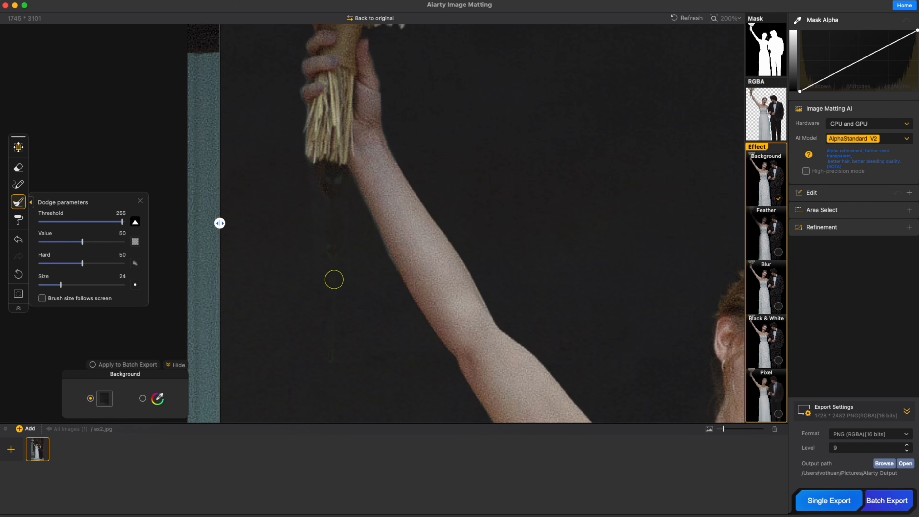
key("bracketright")
key("bracketright")
key("bracketright")
key("bracketright")
key("bracketright")
left_click_drag(332, 358, 332, 185)
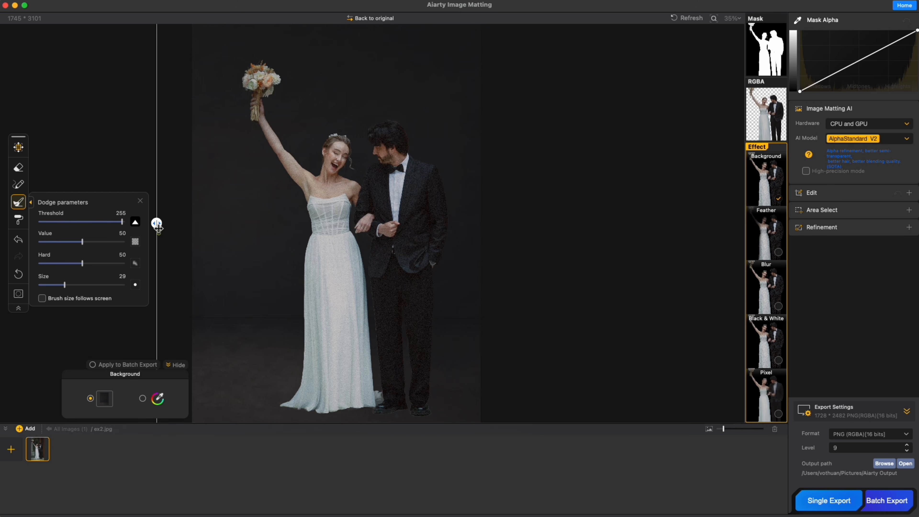
mouse_move(158, 226)
left_mouse_down()
mouse_move(601, 256)
mouse_move(425, 223)
mouse_move(158, 223)
mouse_move(292, 244)
mouse_move(482, 251)
mouse_move(184, 246)
left_mouse_up()
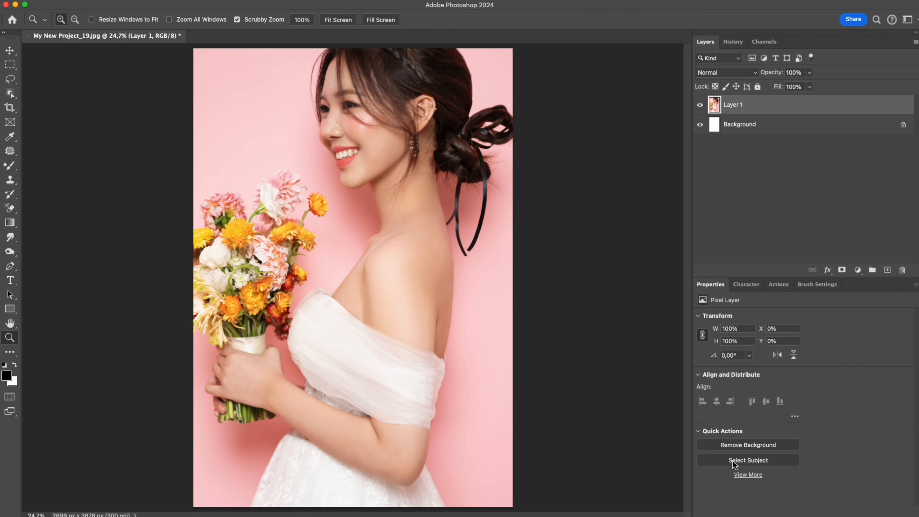
- In Photoshop, select the bride with the bouquet on Layer 1 using Select Subject and add a layer mask
left_click(732, 461)
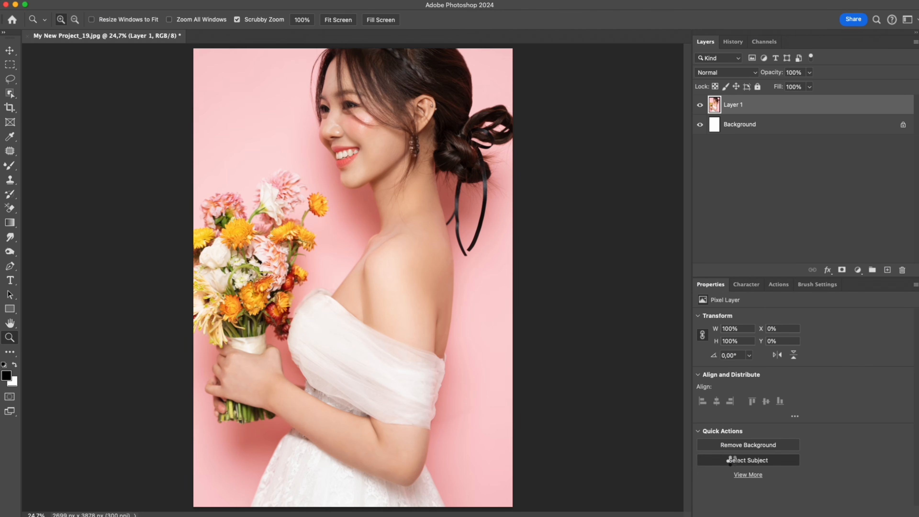
left_click(843, 272)
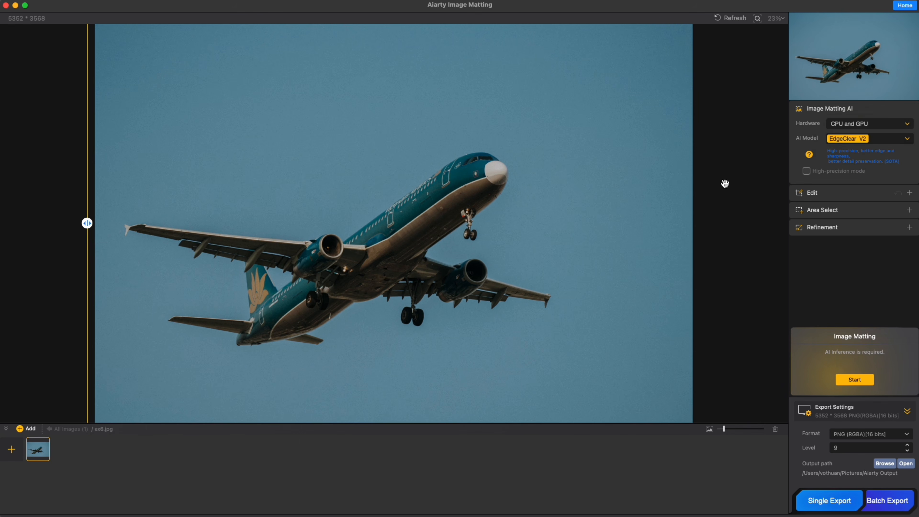
- In Aiarty Image Matting, set the AI model for the airplane photo to SolidMat V2
left_click(875, 139)
left_click(874, 149)
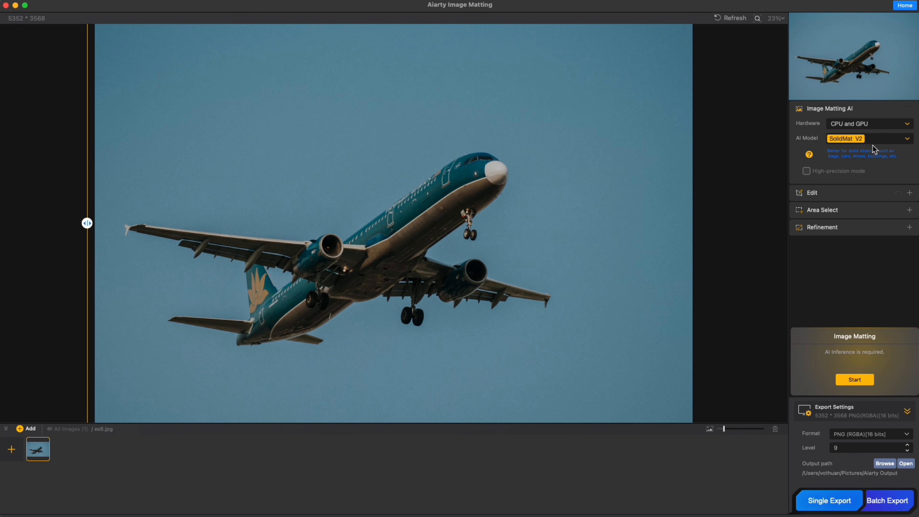
- Run the matting on the airplane photo, then reveal the full cut-out against the original and inspect the airplane up close
left_click(869, 380)
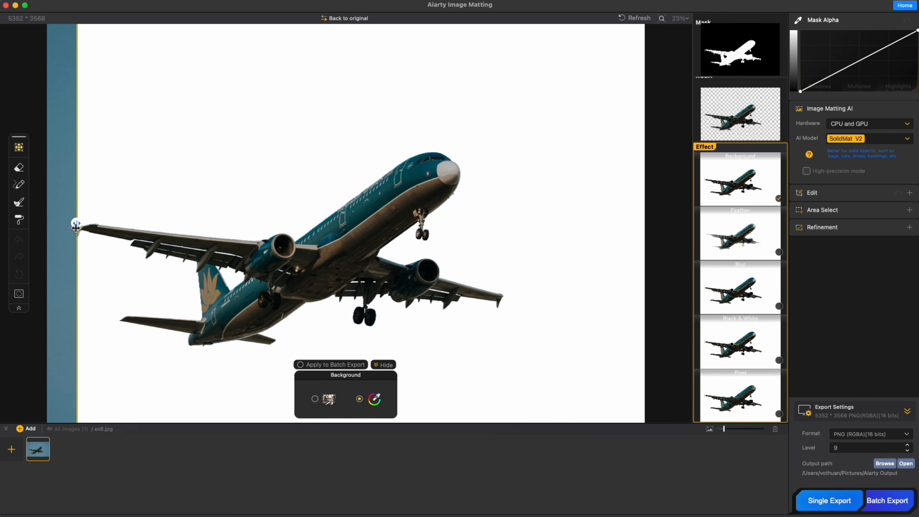
left_click_drag(76, 224, 10, 256)
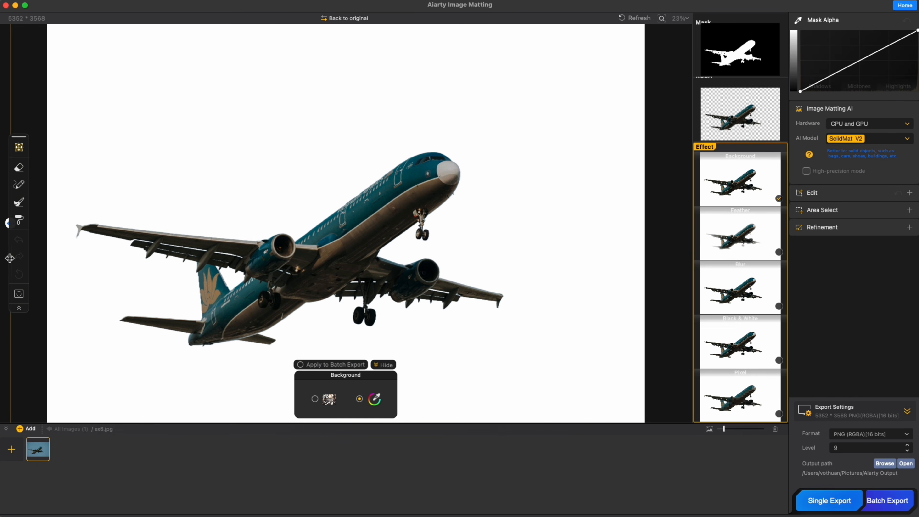
scroll(228, 247, "up", 2)
left_click_drag(249, 251, 300, 201)
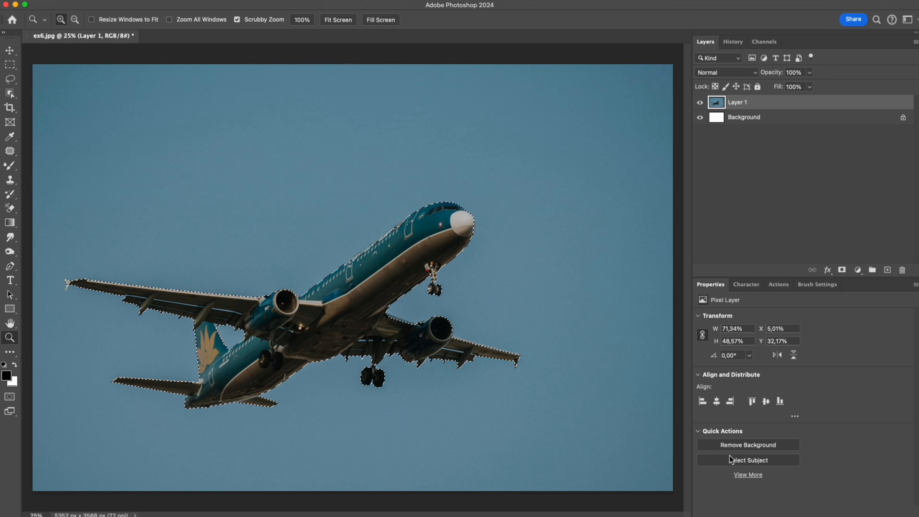
- In Photoshop, add a layer mask to Layer 1 from the airplane selection
left_click(843, 271)
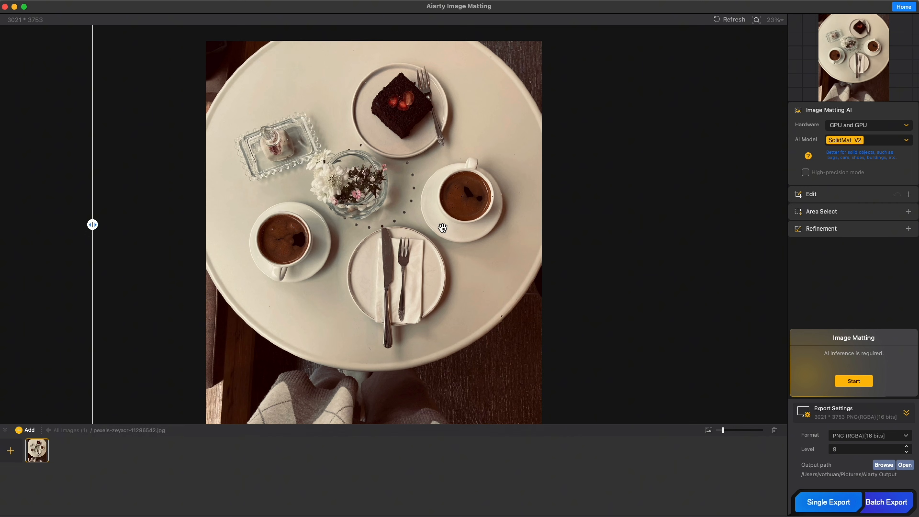
- In Aiarty Image Matting, try AI detection of Food Or Utensil areas on the table photo, removing some areas before turning the detection off
left_click(830, 212)
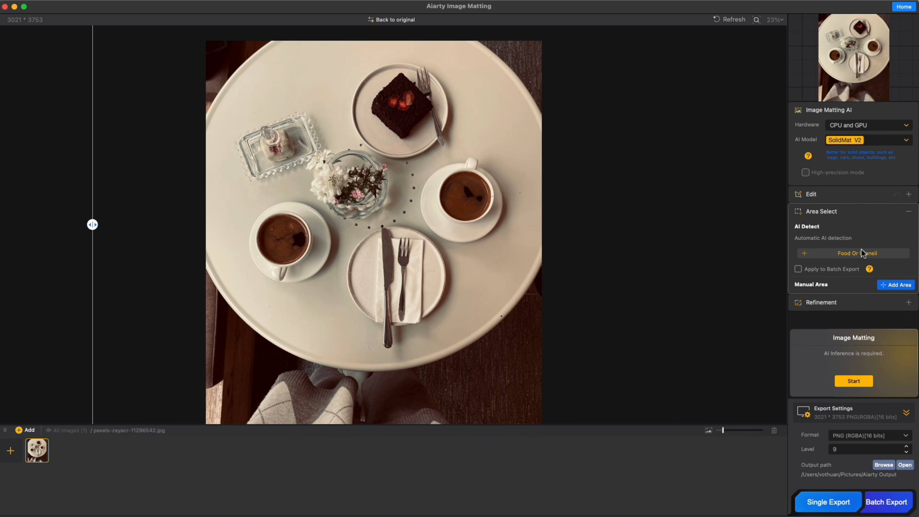
left_click(862, 253)
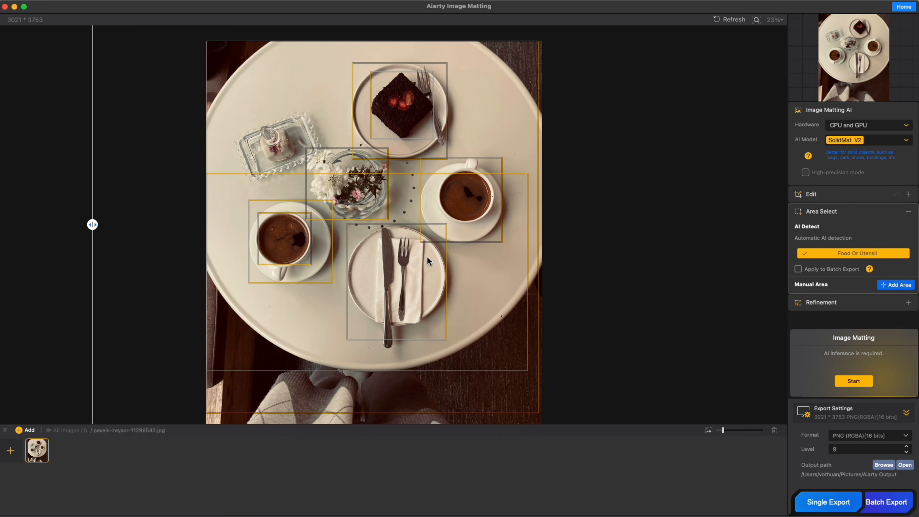
right_click(321, 239)
left_click(321, 241)
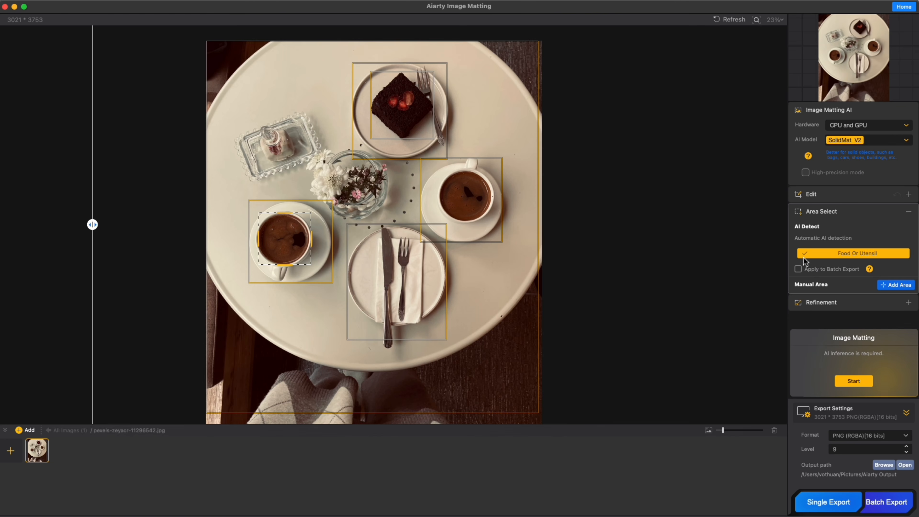
left_click(805, 256)
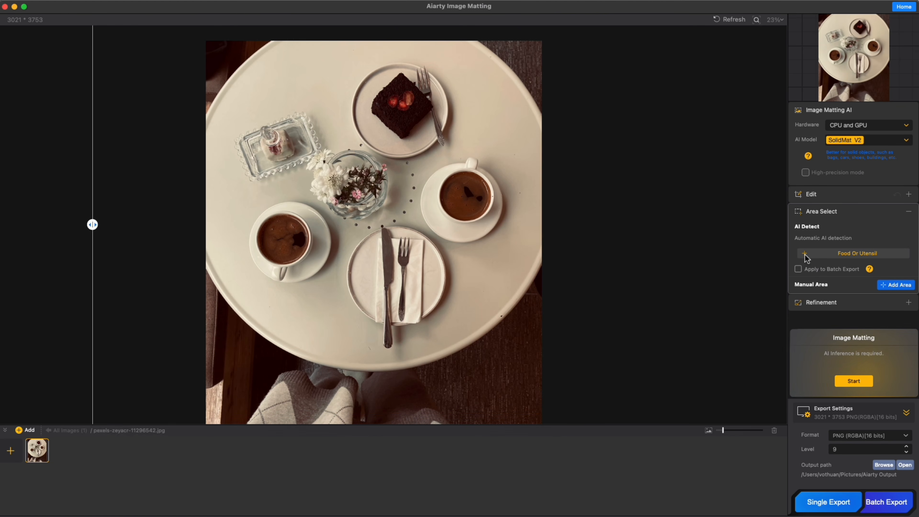
- Add a manual area around the coffee cup beside the crystal flower bowl and cutlery plate, and run the matting with SolidMat V2
left_click(889, 285)
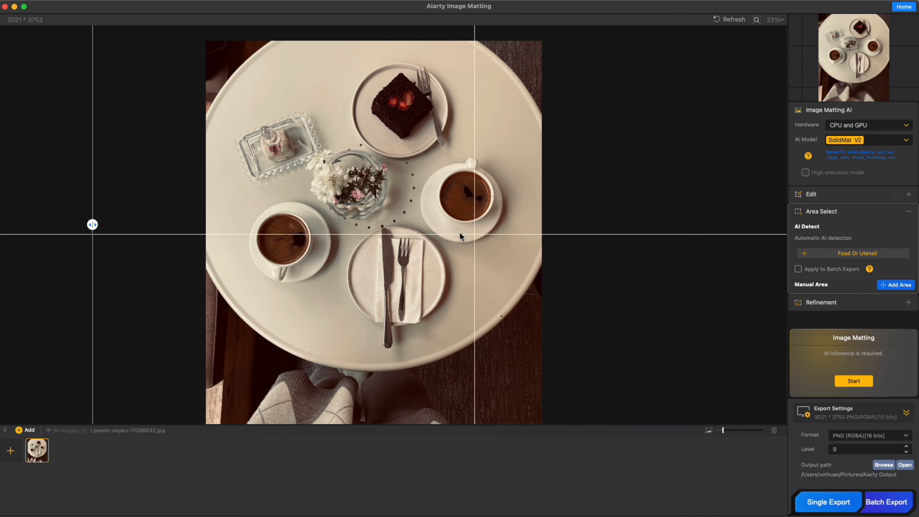
mouse_move(240, 190)
left_mouse_down()
mouse_move(314, 286)
mouse_move(339, 293)
left_mouse_up()
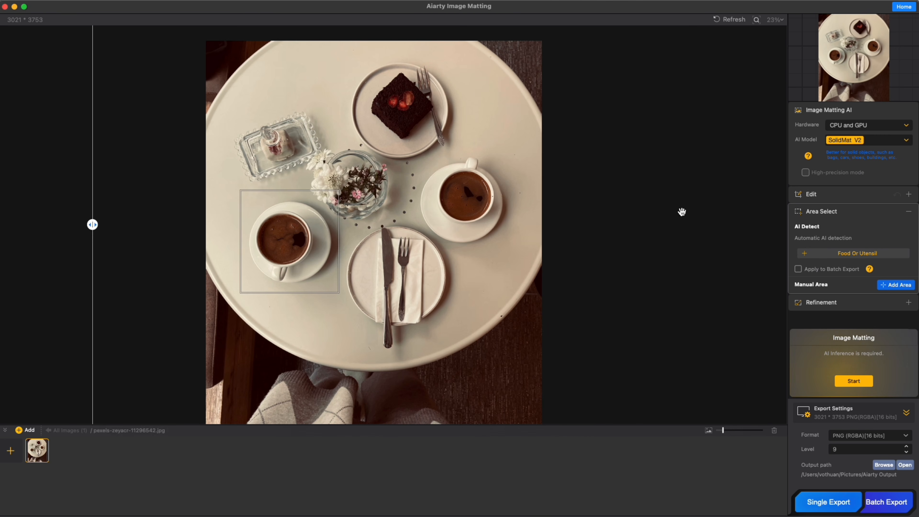
left_click(867, 142)
left_click(863, 139)
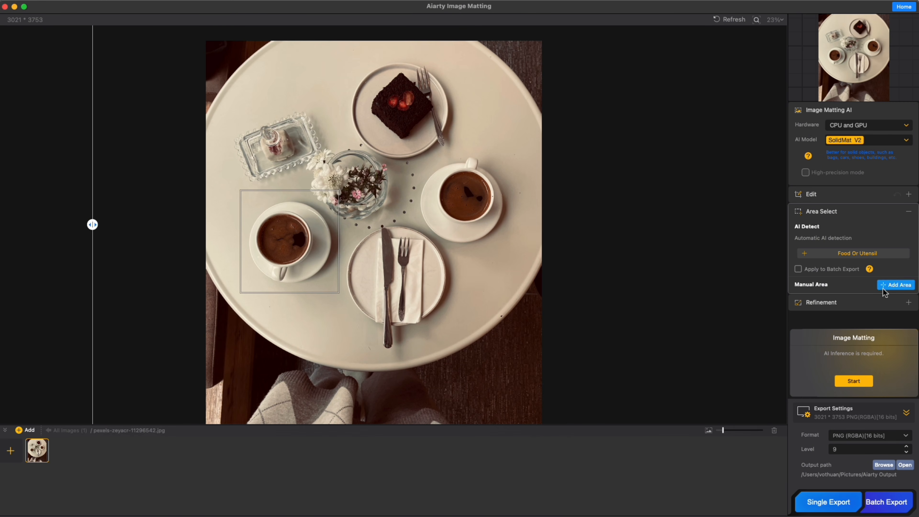
left_click(862, 382)
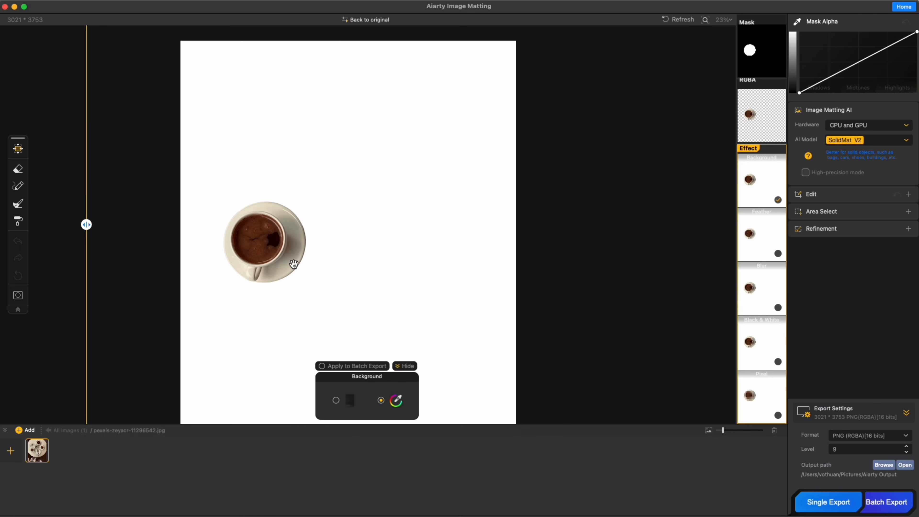
- Move the foreground coffee cup diagonally down toward the middle of the white canvas
left_click(17, 149)
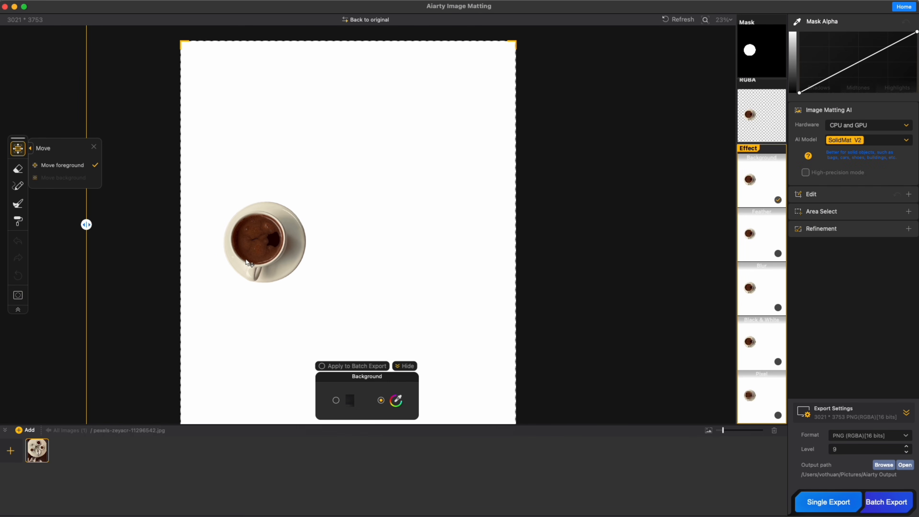
left_click_drag(273, 267, 395, 323)
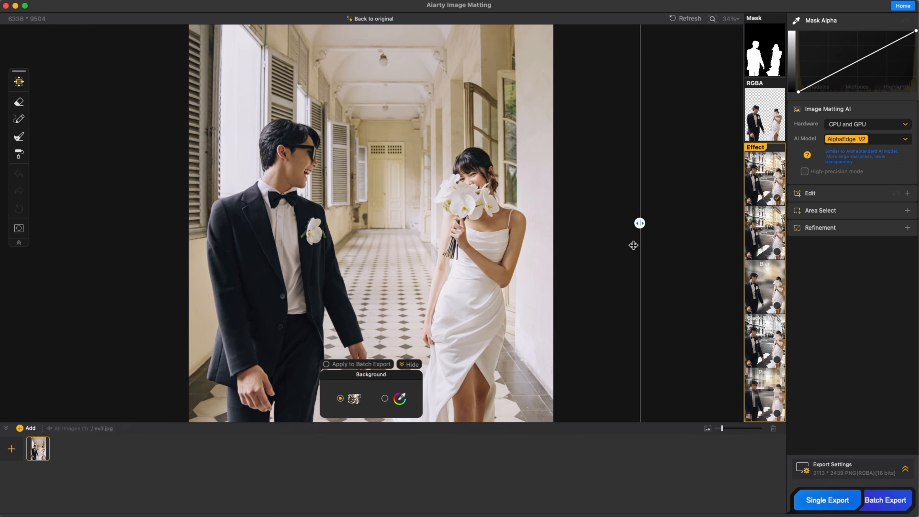
- Compare the original corridor photo of the wedding couple with its replaced street background across the whole image
left_click_drag(633, 246, 100, 247)
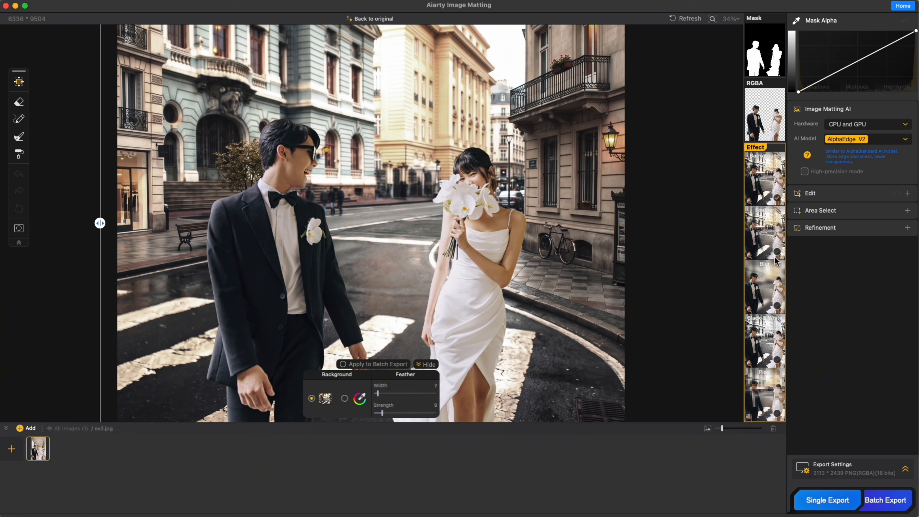
- Replace the Feather effect with Blur, try two background blur styles at intensity 7, and reset the background to no blur
left_click(777, 253)
left_click(778, 306)
left_click(386, 395)
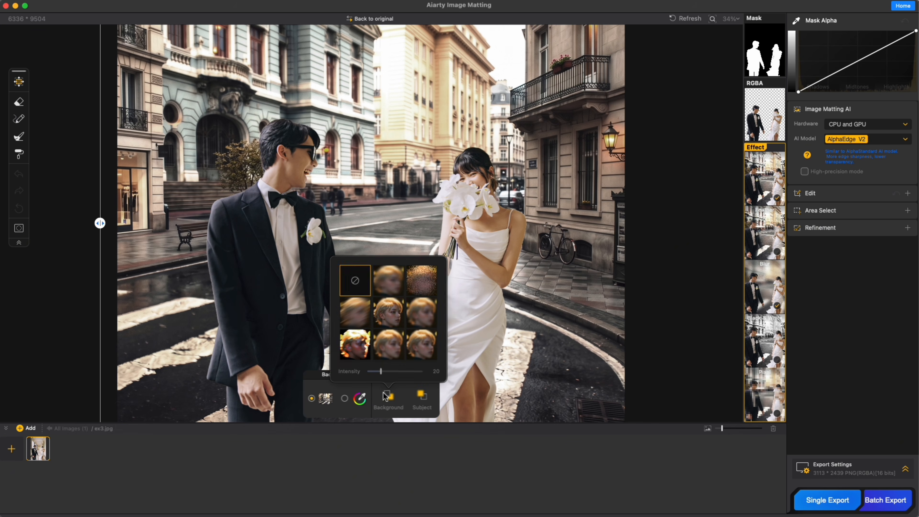
left_click(389, 286)
left_click_drag(382, 373, 375, 372)
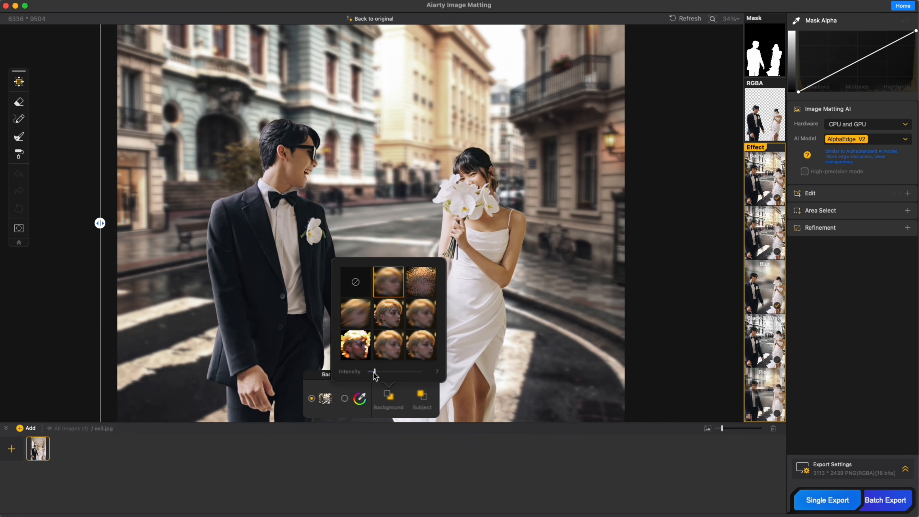
left_click(421, 313)
left_click(359, 283)
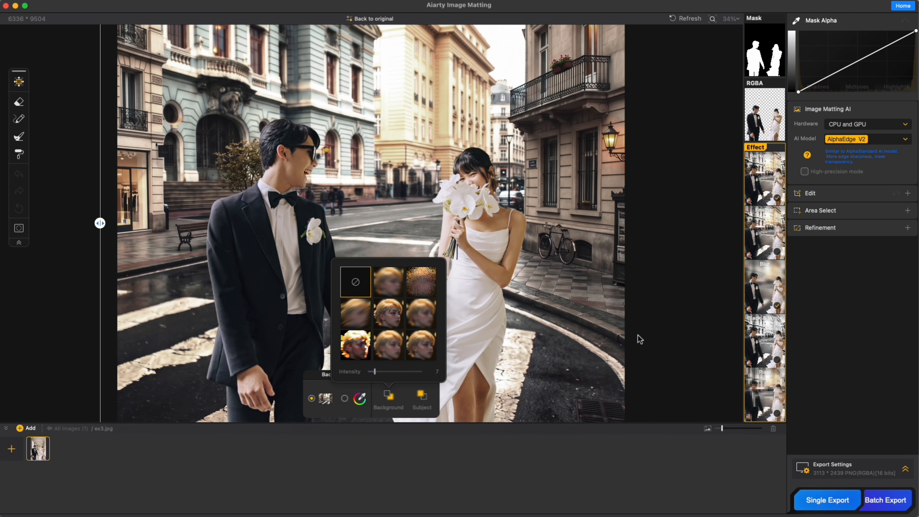
- Try the Black & White effect, turn it off, and apply the Pixel effect to the background at a lower intensity
left_click(777, 360)
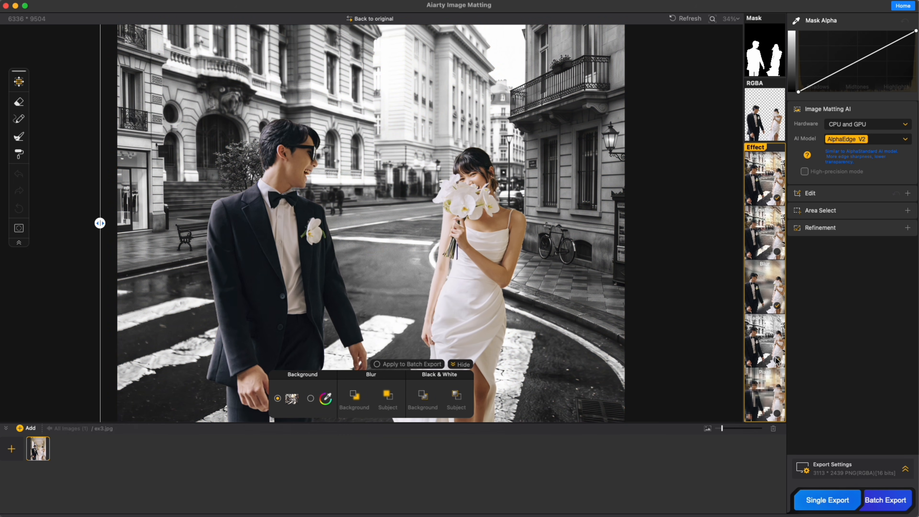
left_click(777, 361)
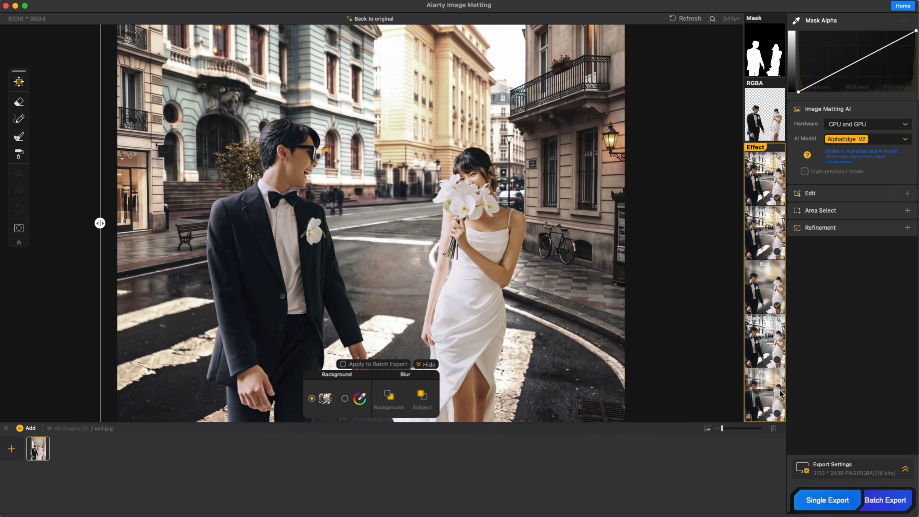
left_click(777, 414)
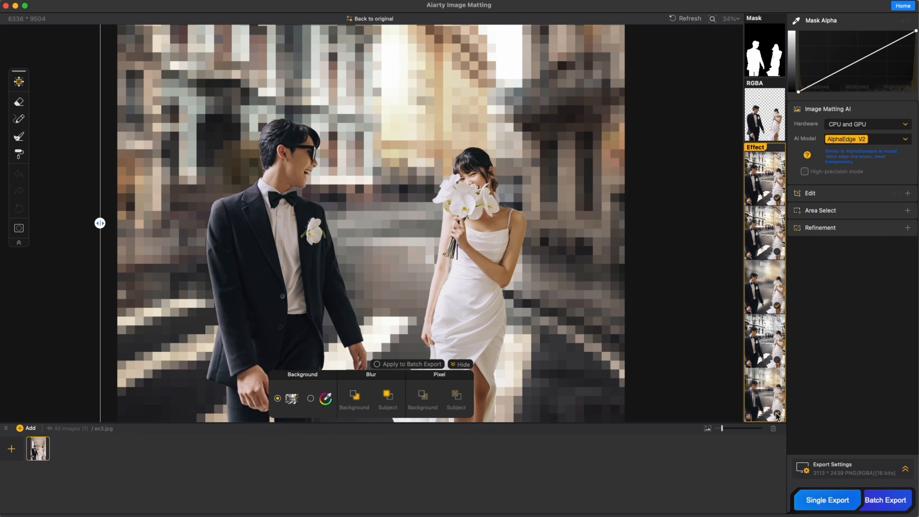
left_click(421, 395)
left_click_drag(429, 372, 404, 372)
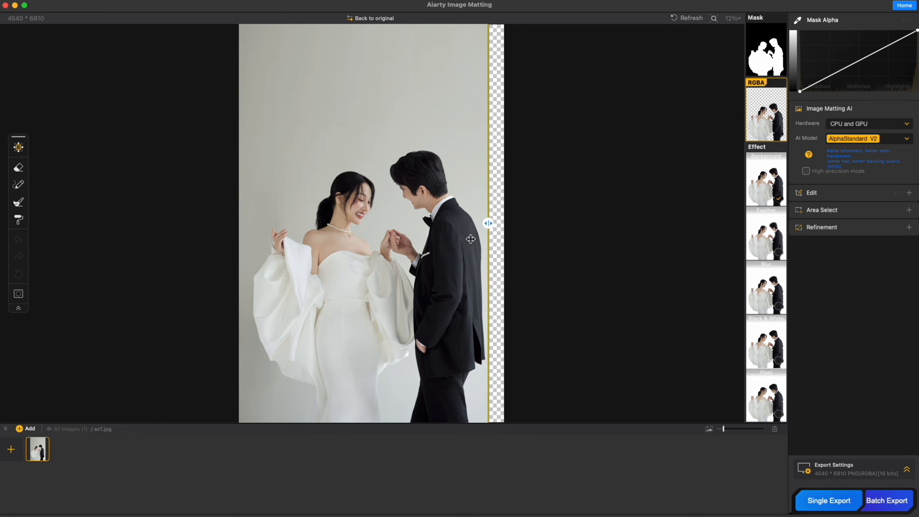
- Compare the matting results with the originals on the wedding couple photos and the pink bouquet portrait
left_click_drag(492, 250, 218, 253)
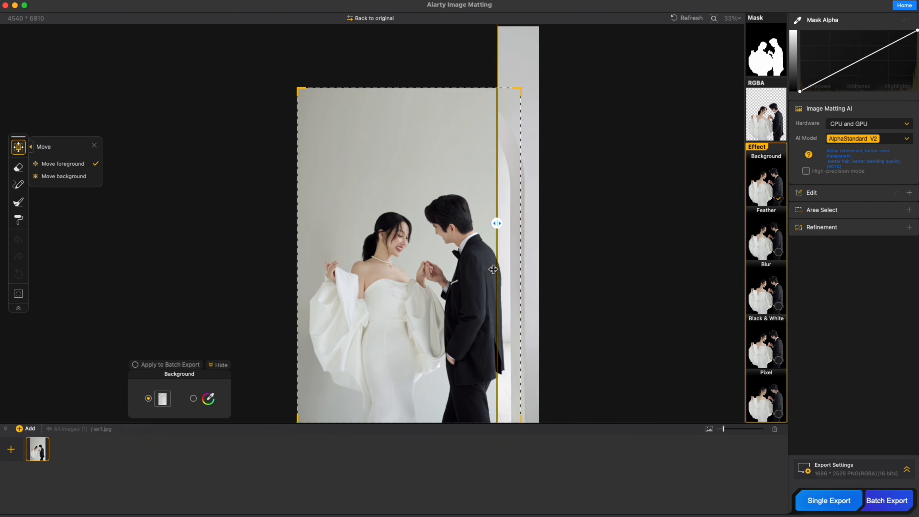
left_click_drag(496, 254, 288, 271)
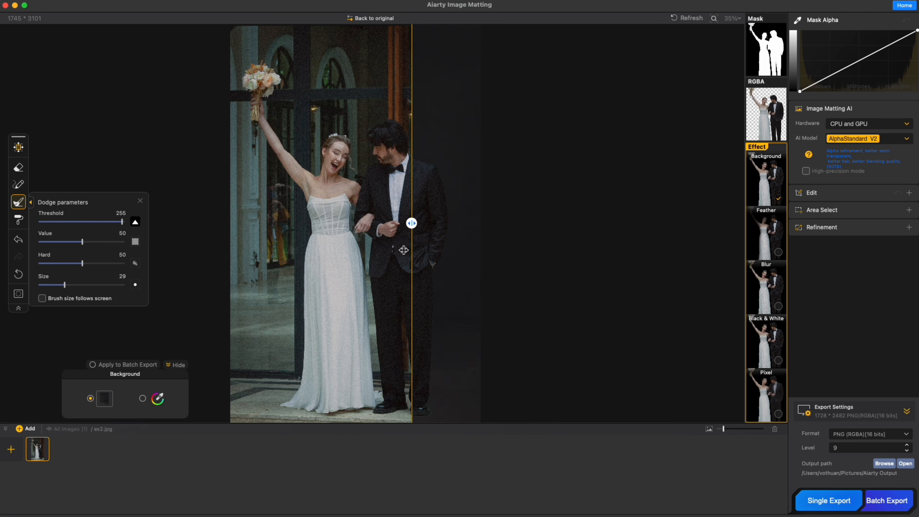
left_click_drag(410, 245, 229, 245)
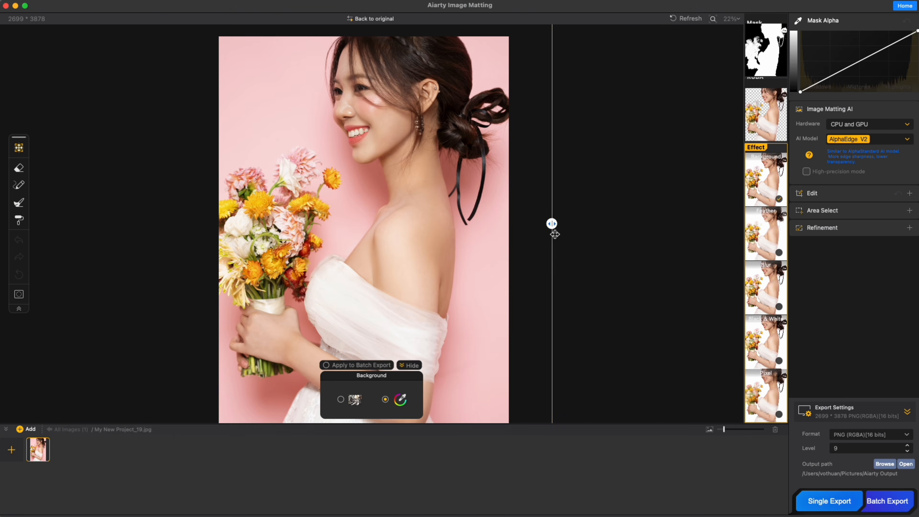
left_click_drag(550, 223, 123, 225)
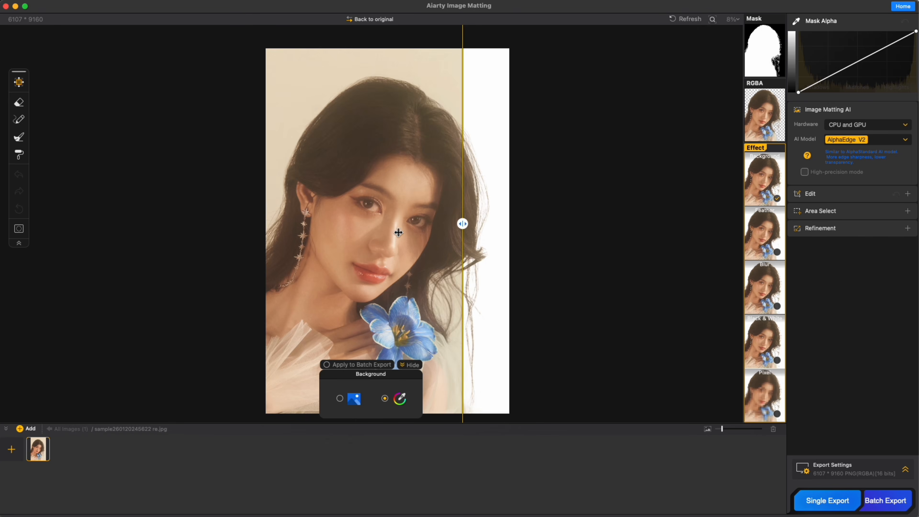
- Compare the blue-flower portrait with its original, and view its RGBA cut-out and mask
left_click_drag(461, 221, 235, 237)
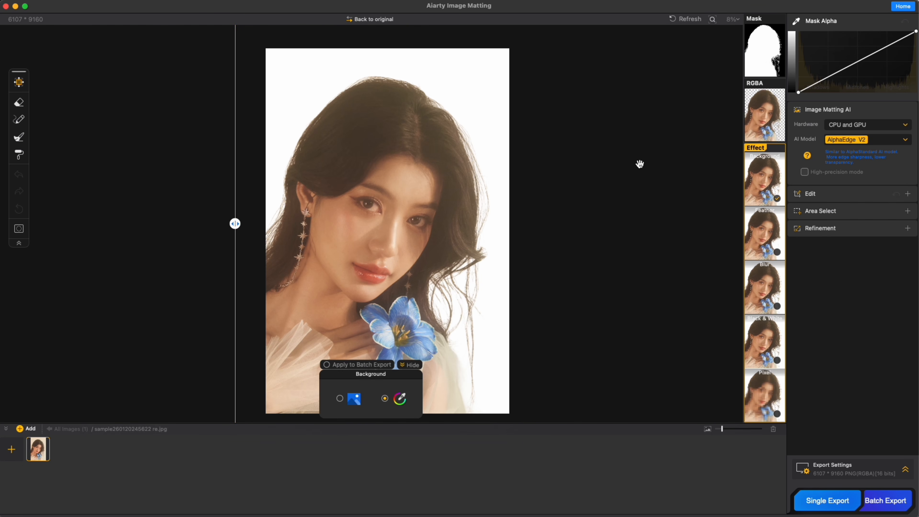
left_click(768, 134)
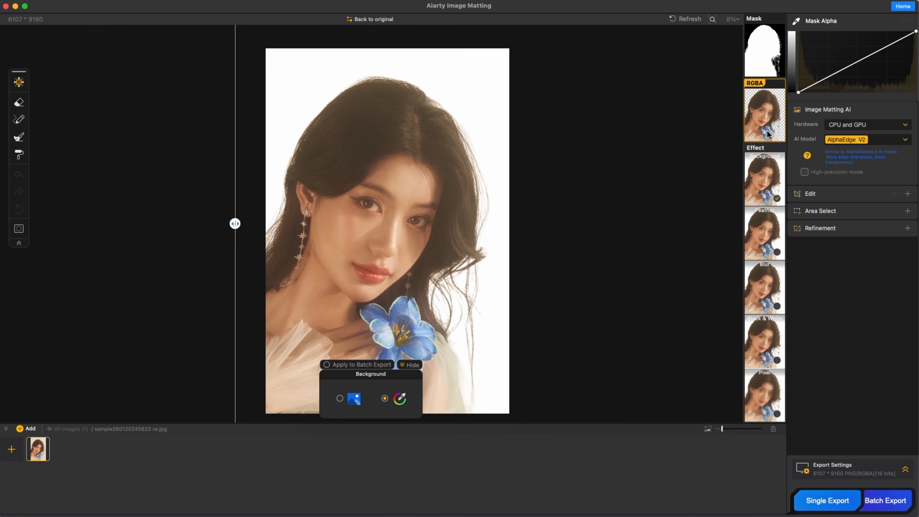
left_click(778, 75)
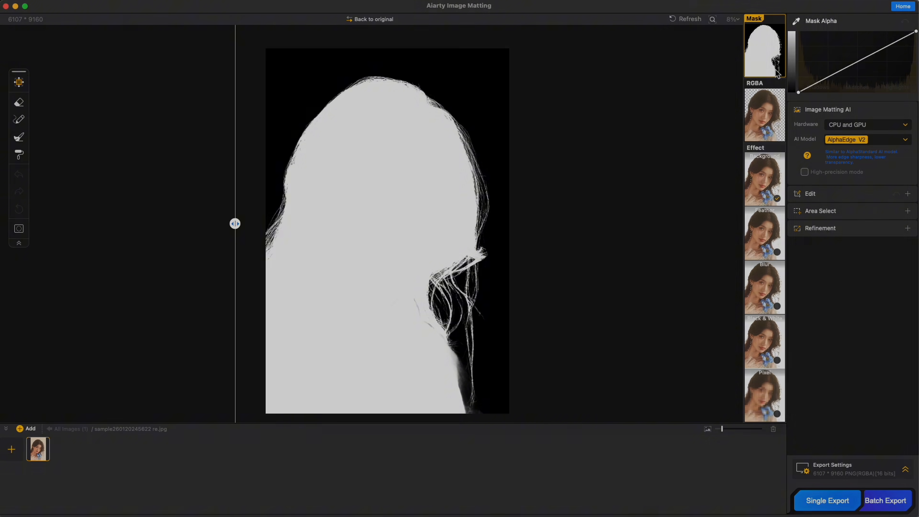